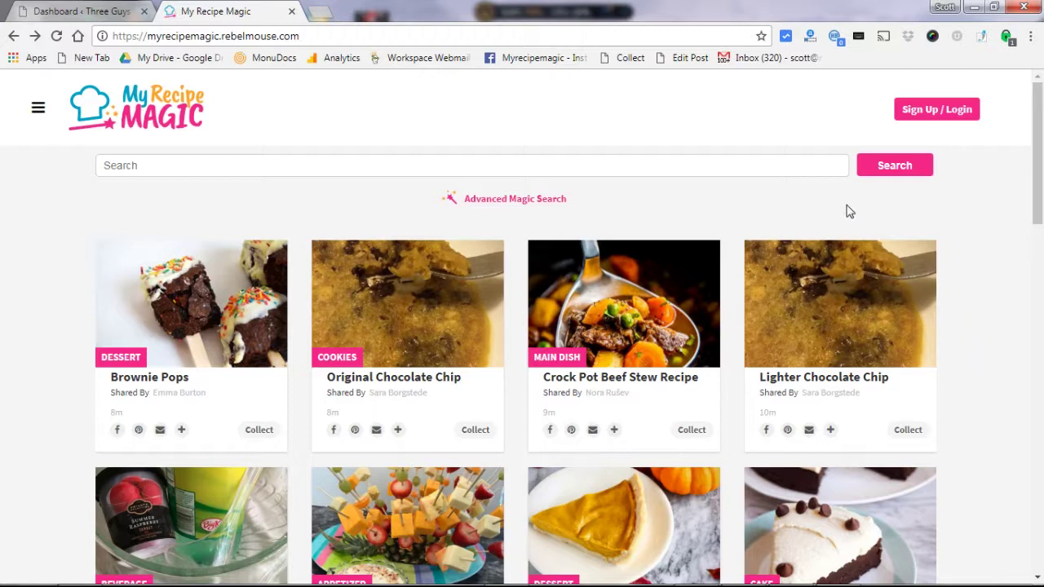
# Log in to My Recipe Magic with the email account, using the saved credentials.
pyautogui.click(958, 117)
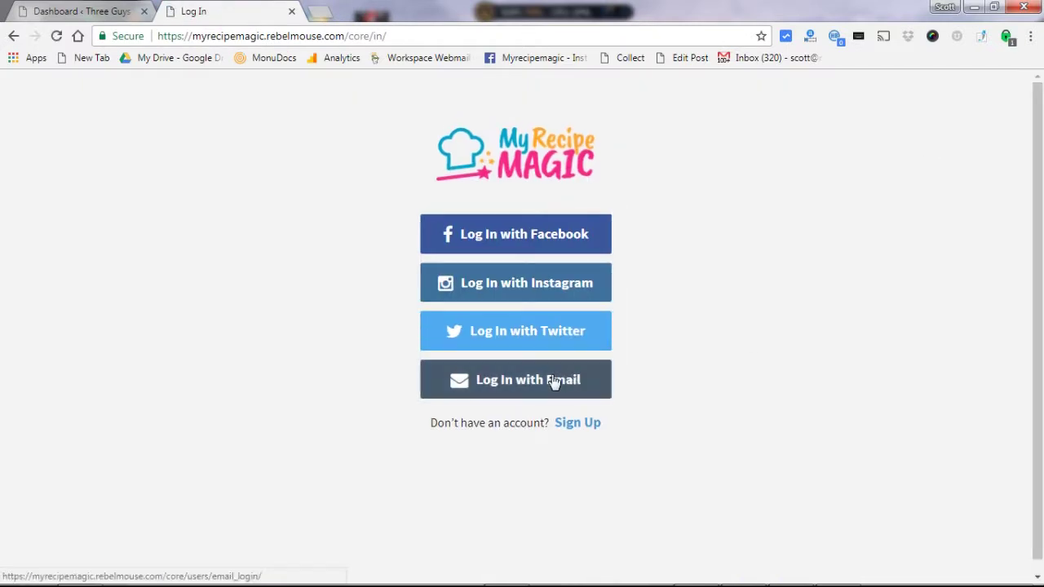
pyautogui.click(543, 383)
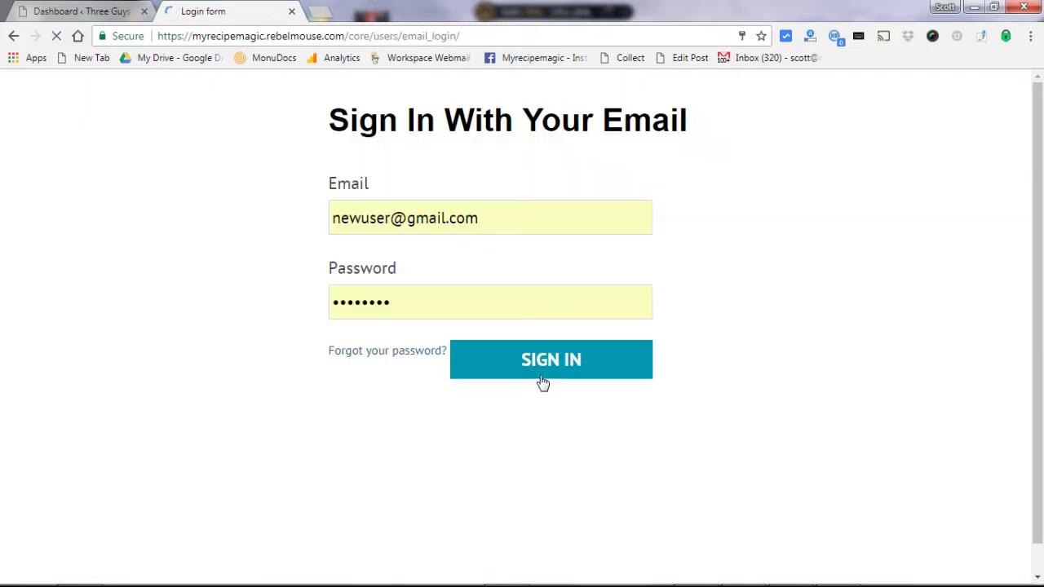
pyautogui.click(551, 367)
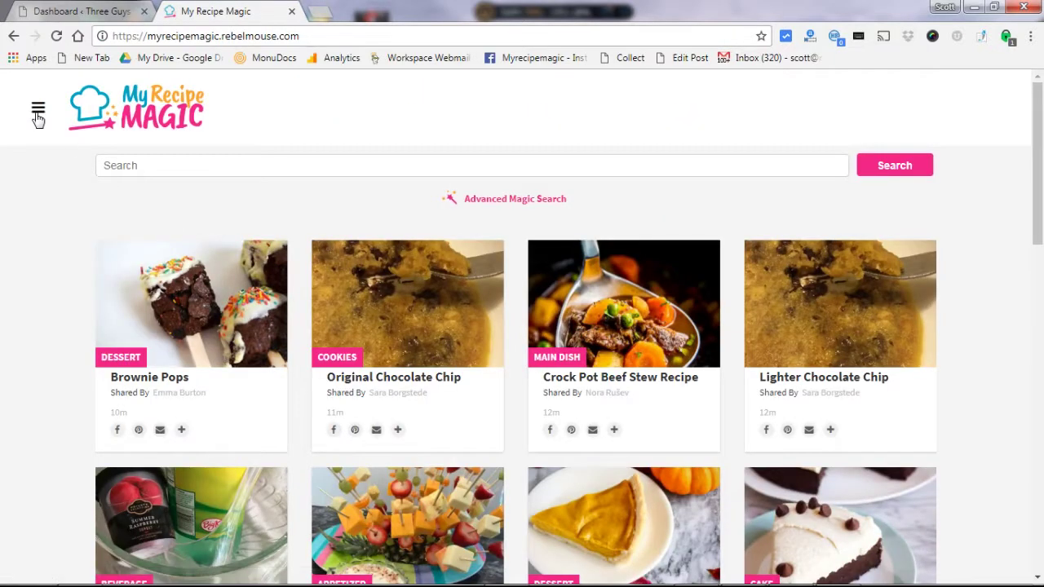
# Go to the WP Widget page from My Recipe Magic and download the MyRecipeMagic Plugin.
pyautogui.click(38, 113)
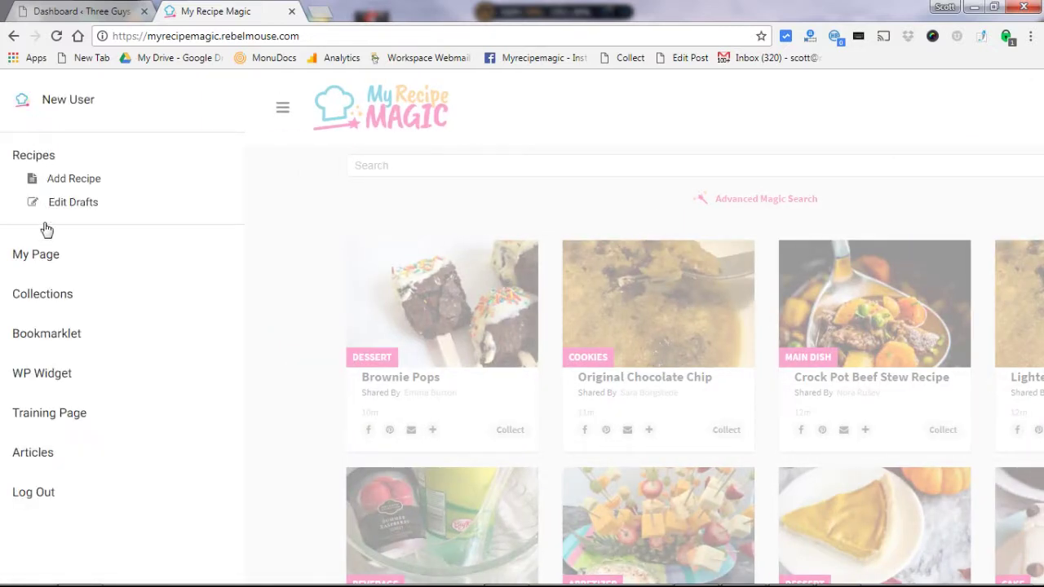
pyautogui.click(43, 381)
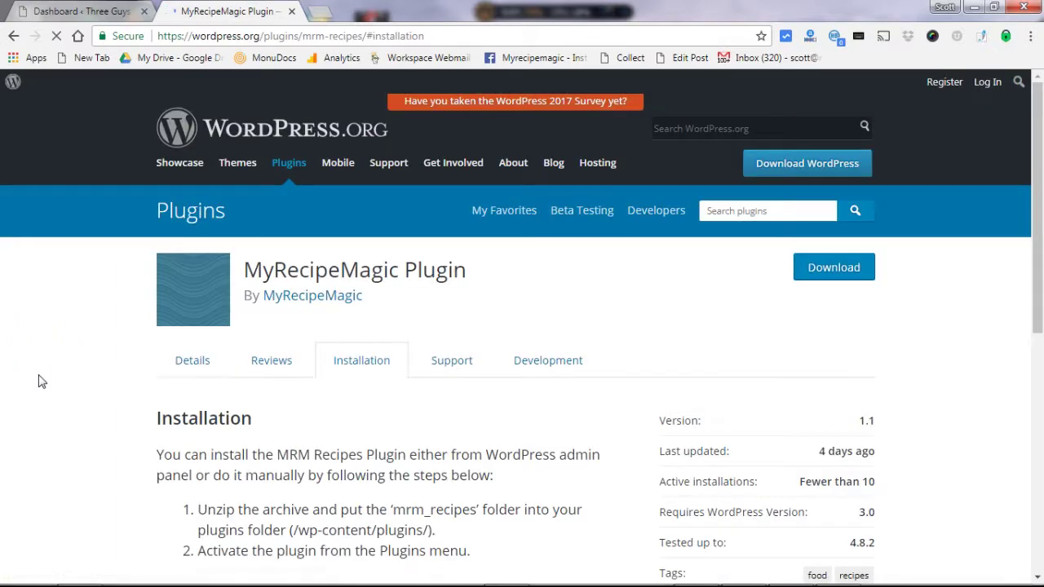
pyautogui.scroll(-2, 416, 449)
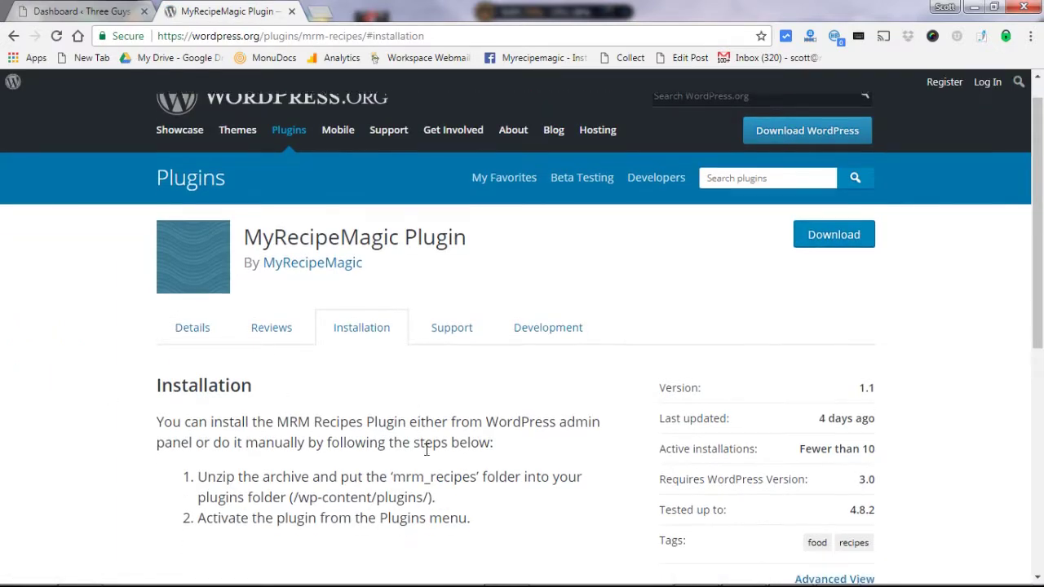
pyautogui.scroll(2, 430, 456)
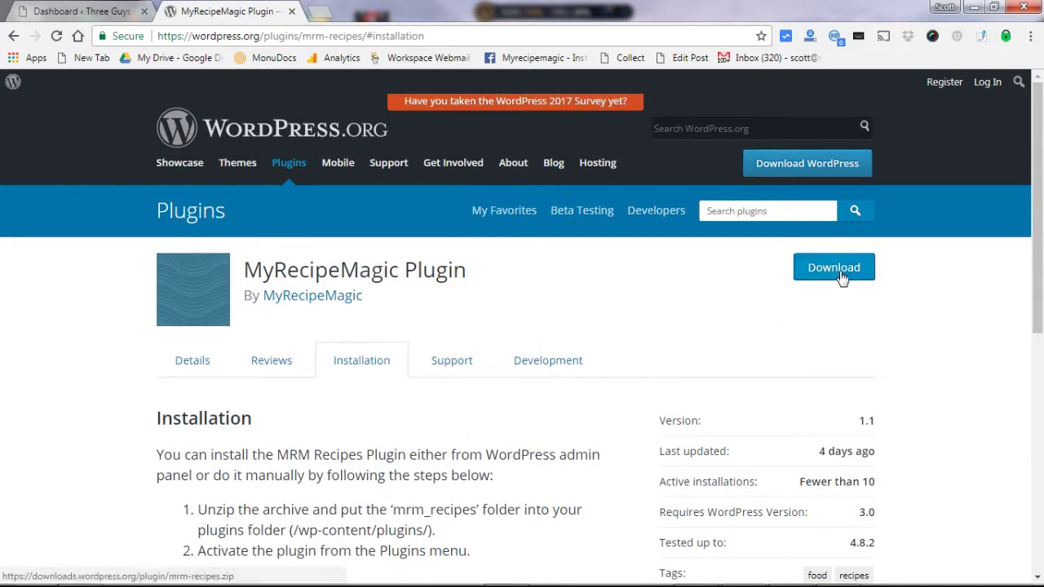
pyautogui.click(840, 272)
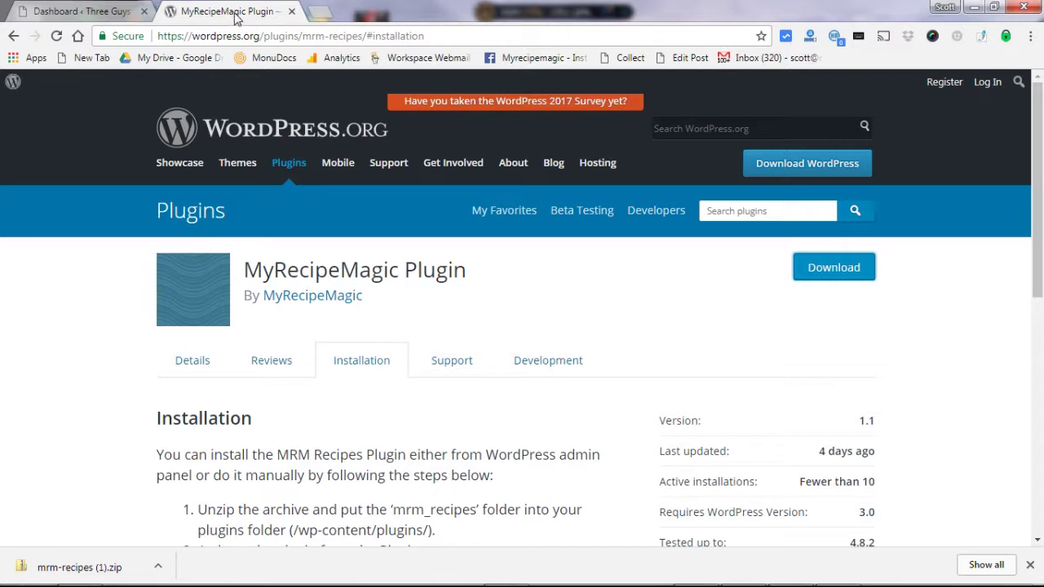
# In the Three Guys Outside WordPress dashboard, start adding a new plugin and bring up the zip upload form.
pyautogui.click(100, 11)
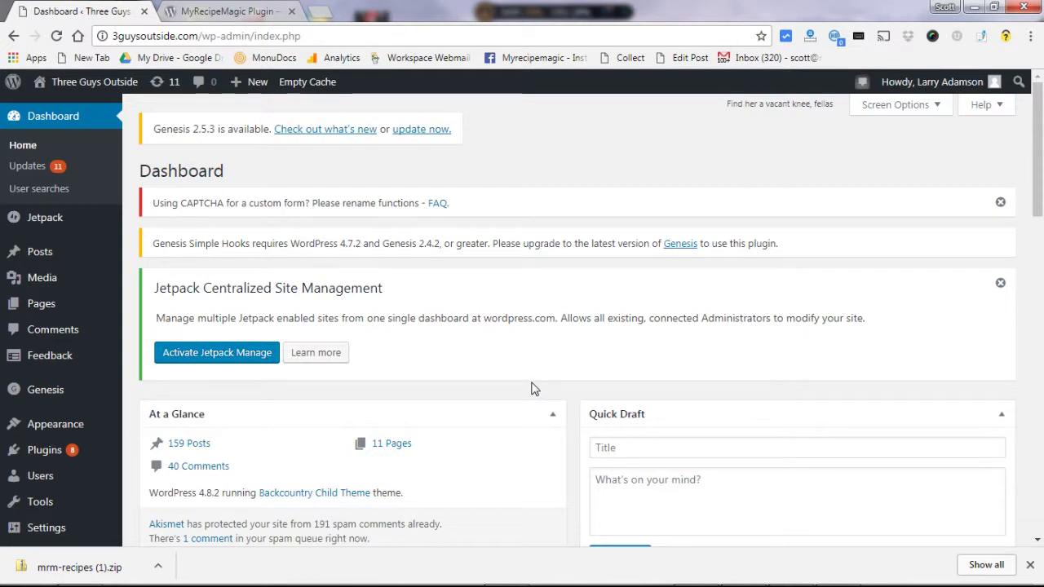
pyautogui.scroll(-2, 366, 397)
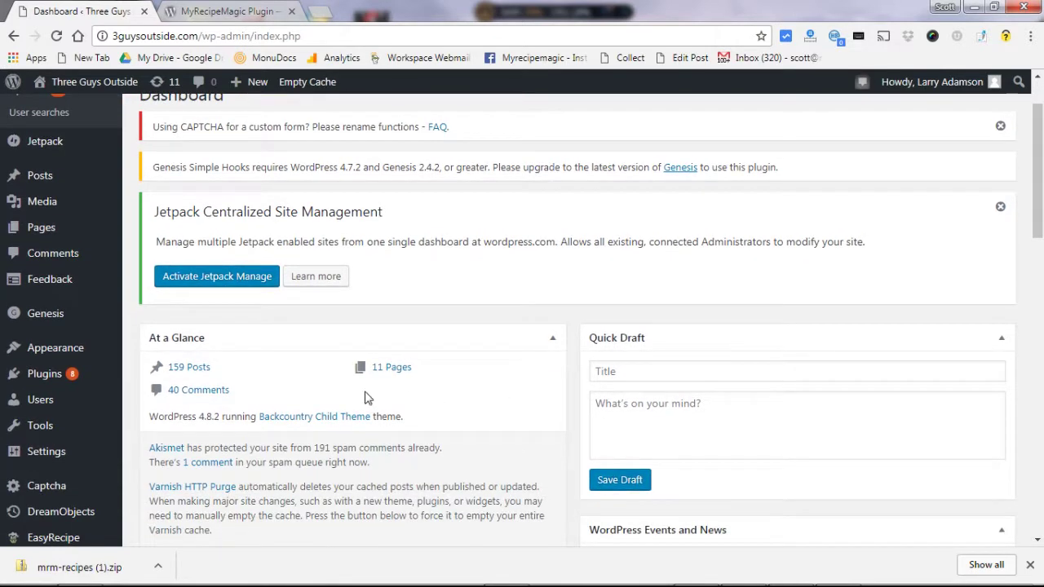
pyautogui.click(48, 377)
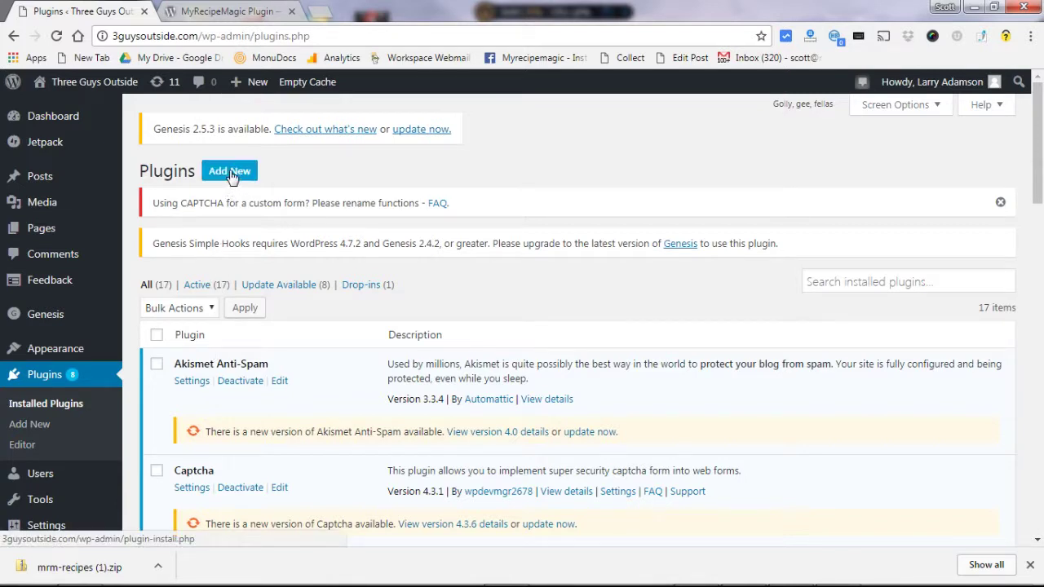
pyautogui.click(232, 173)
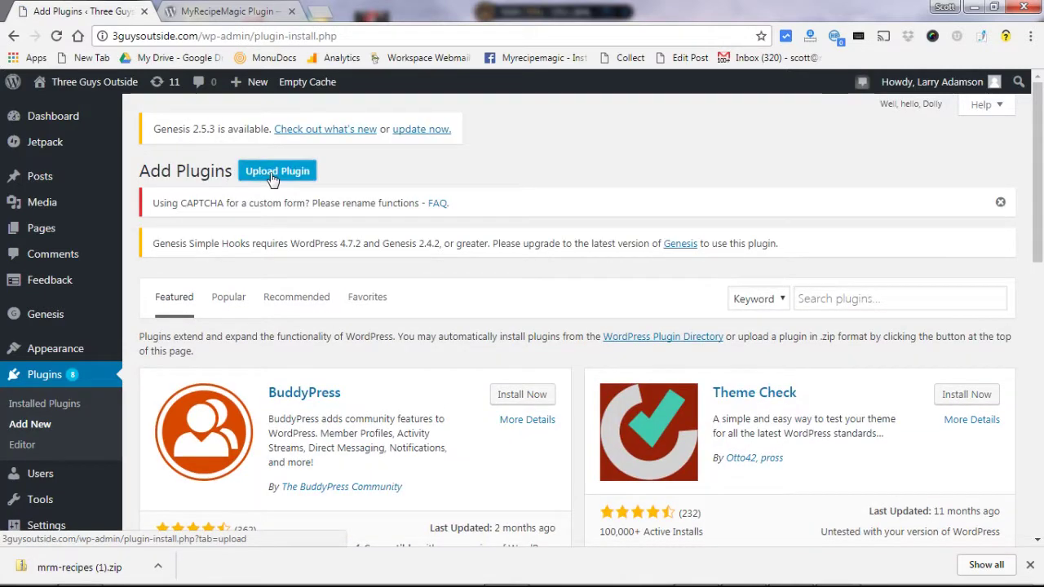
pyautogui.click(273, 173)
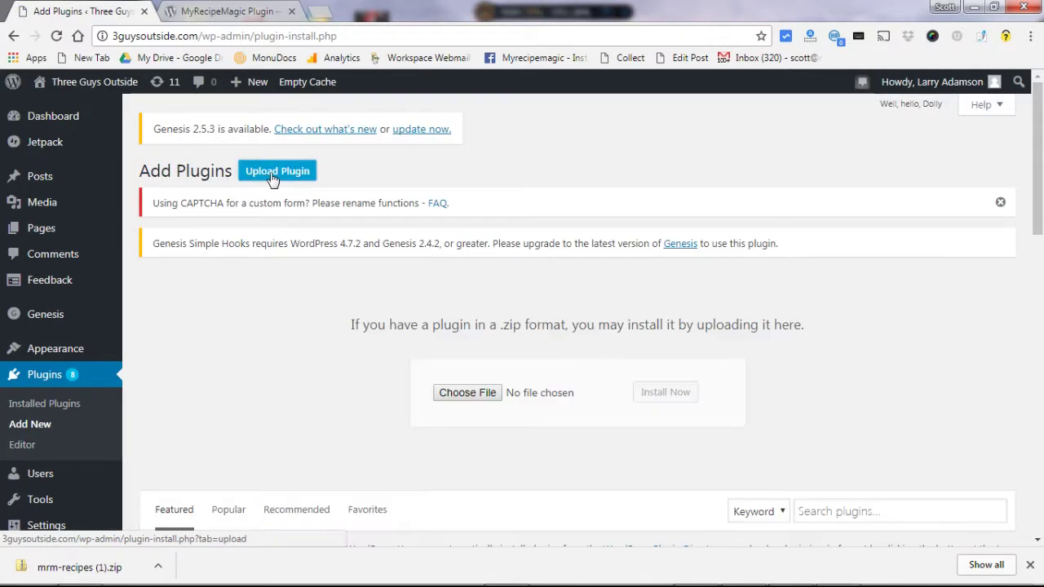
# Search the Downloads folder for mrm and choose mrm-recipes (1).zip as the plugin file to upload.
pyautogui.click(447, 396)
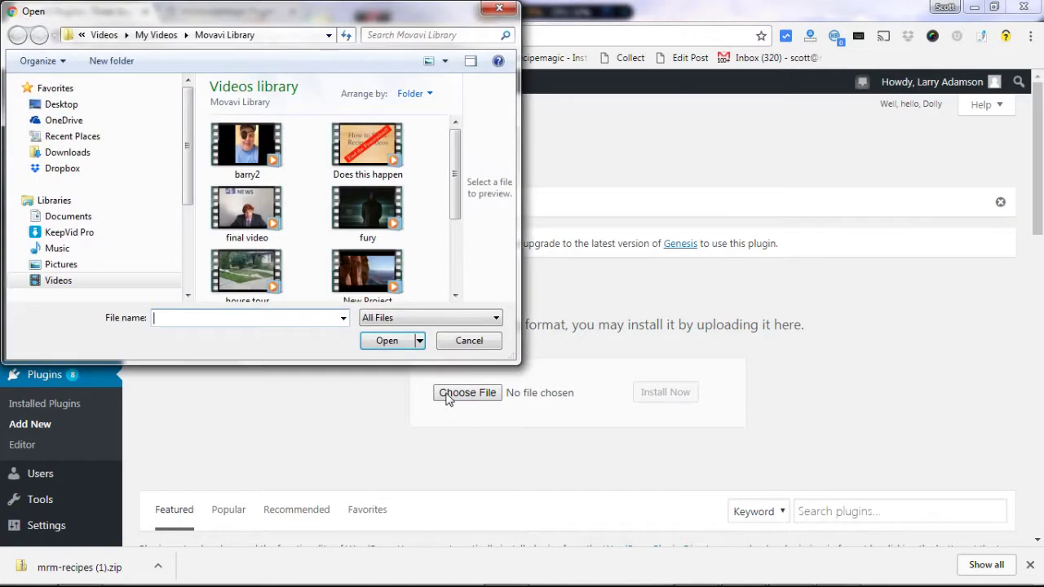
pyautogui.click(80, 154)
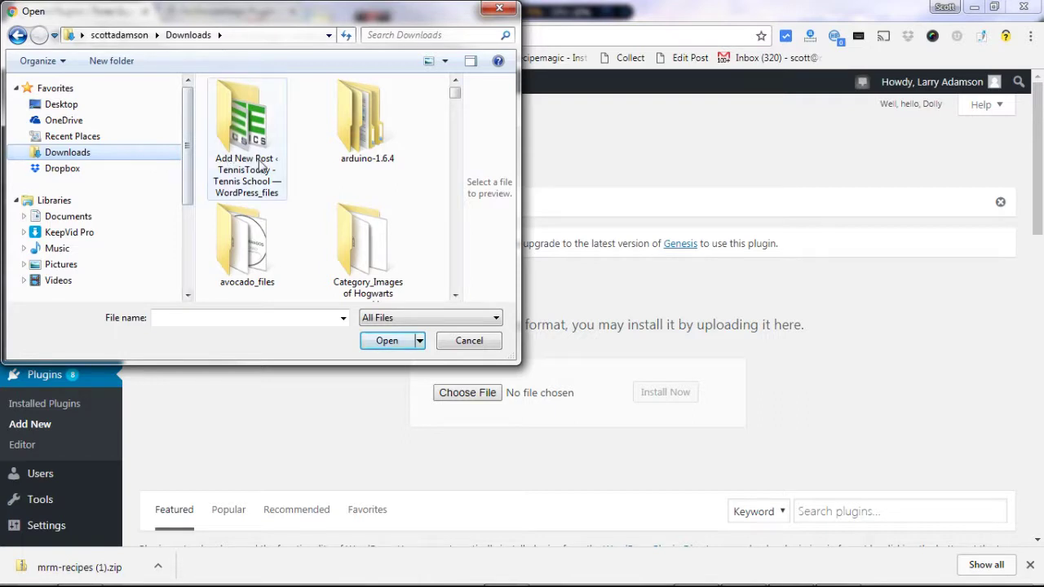
pyautogui.click(413, 36)
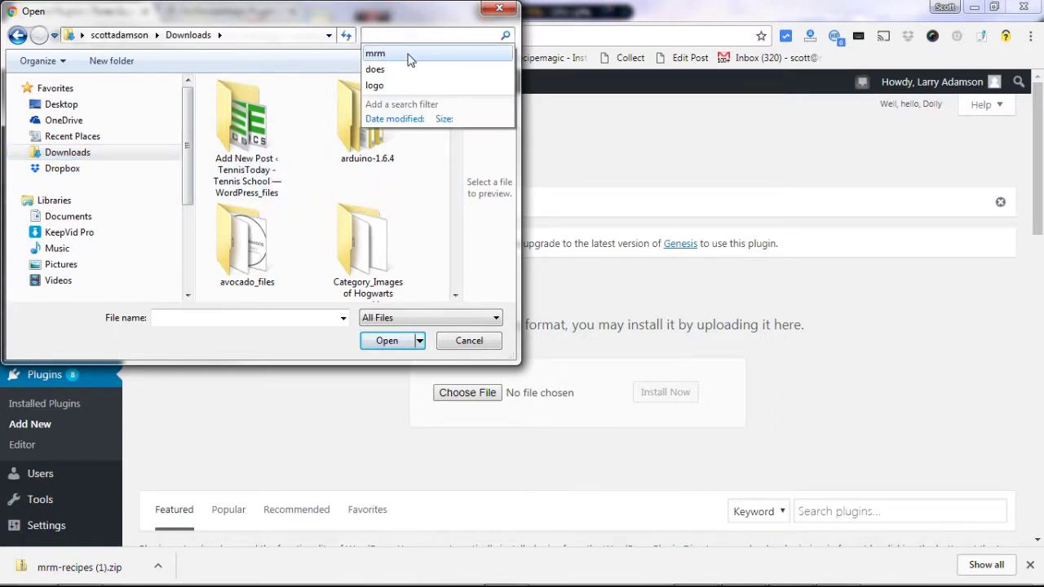
pyautogui.click(403, 54)
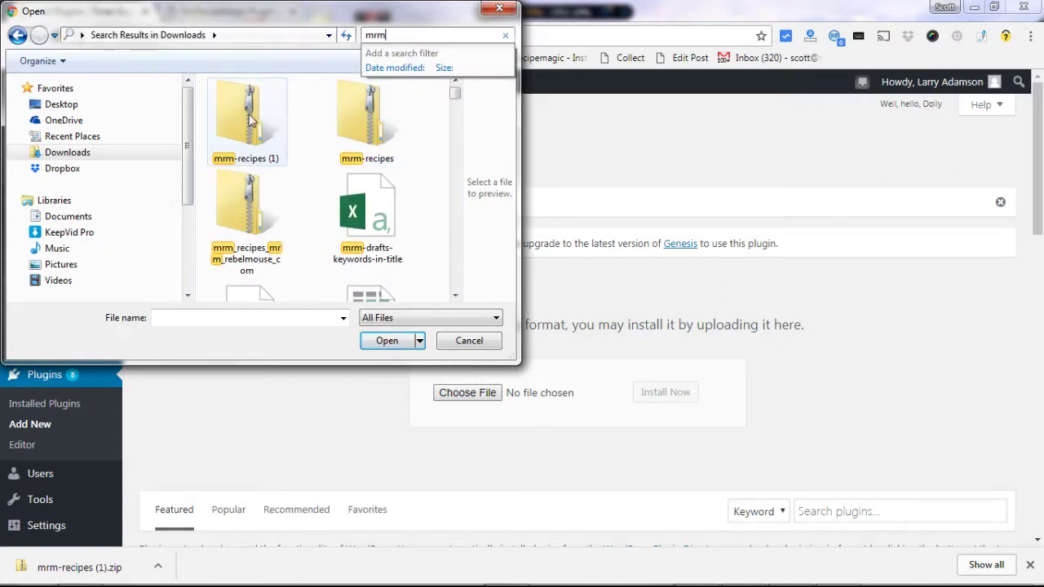
pyautogui.click(247, 118)
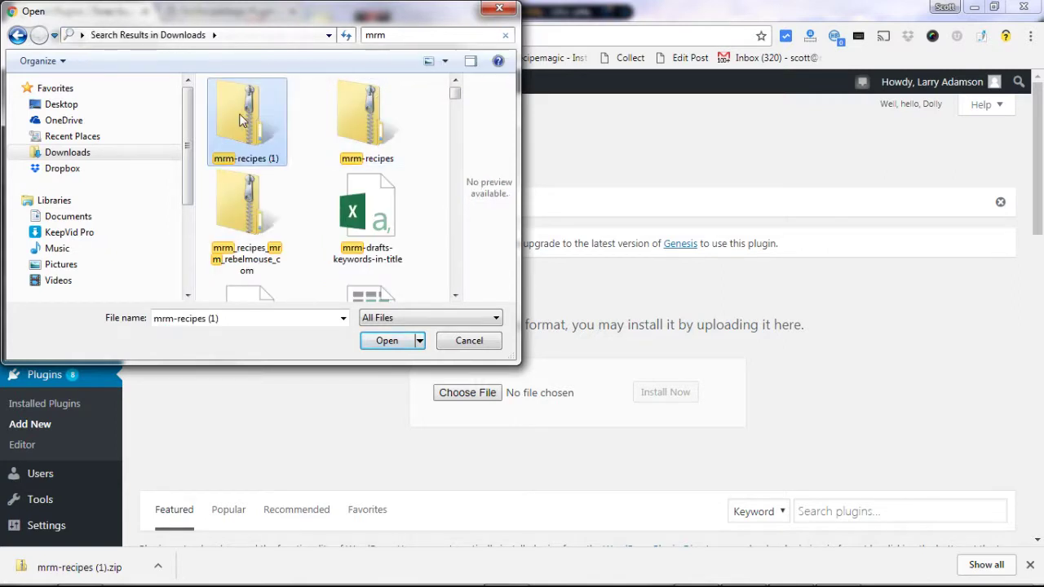
pyautogui.click(387, 343)
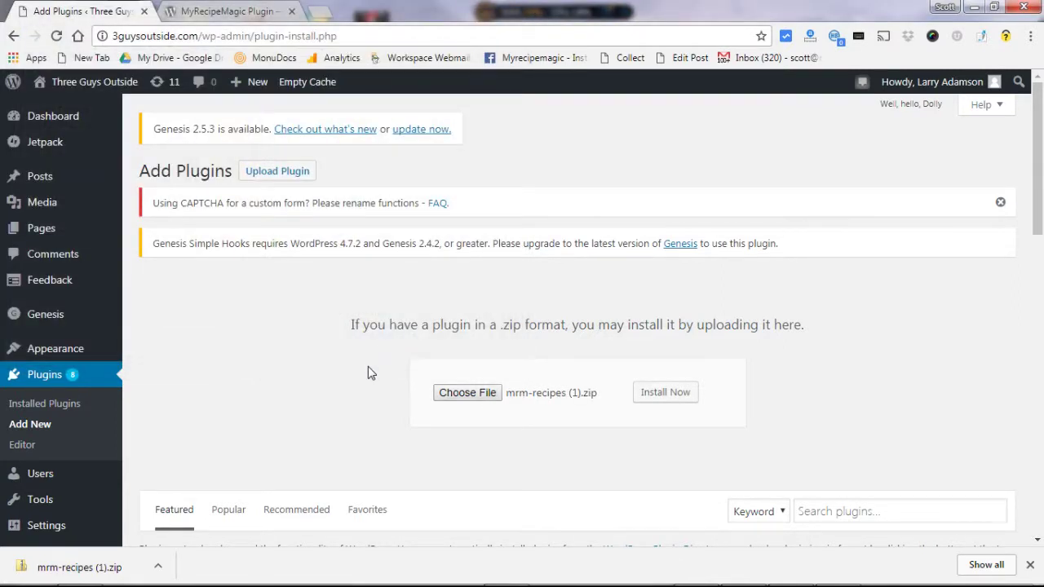
# Install the plugin from the chosen zip file and activate it.
pyautogui.click(652, 398)
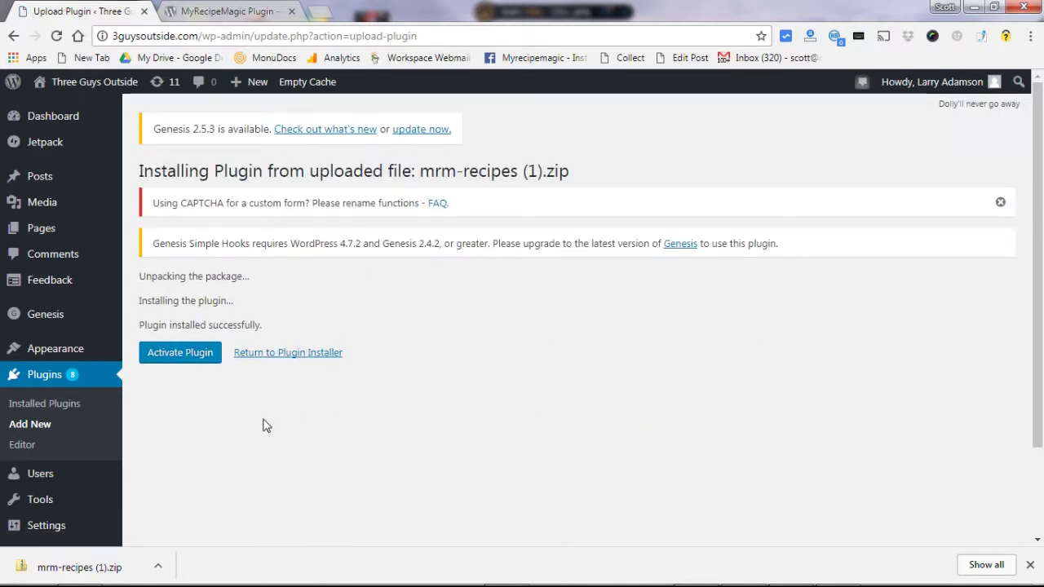
pyautogui.click(180, 358)
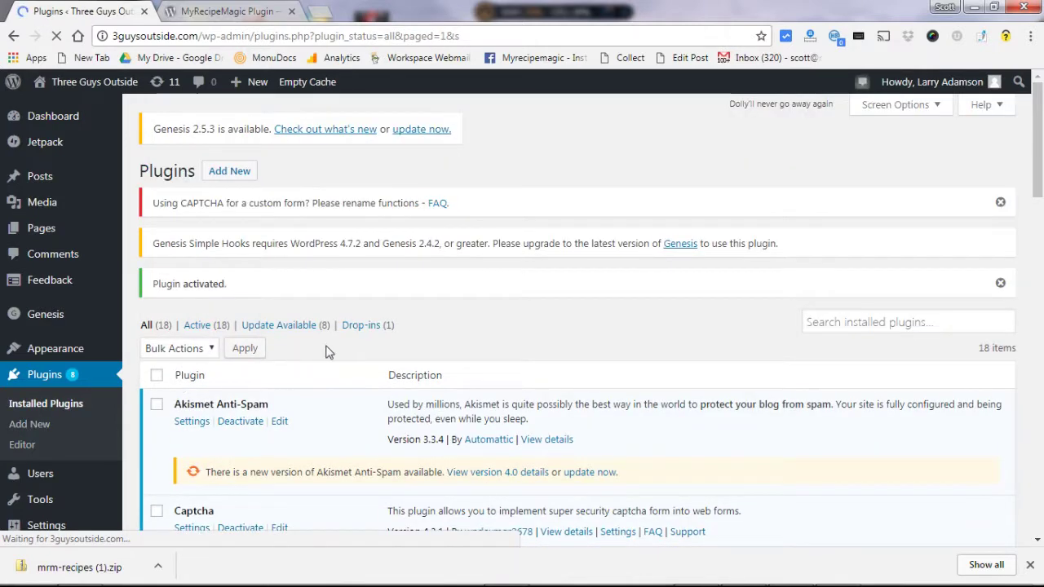
# Open the MRM Settings page and put the cursor in the MRM UserName field.
pyautogui.scroll(-3, 330, 352)
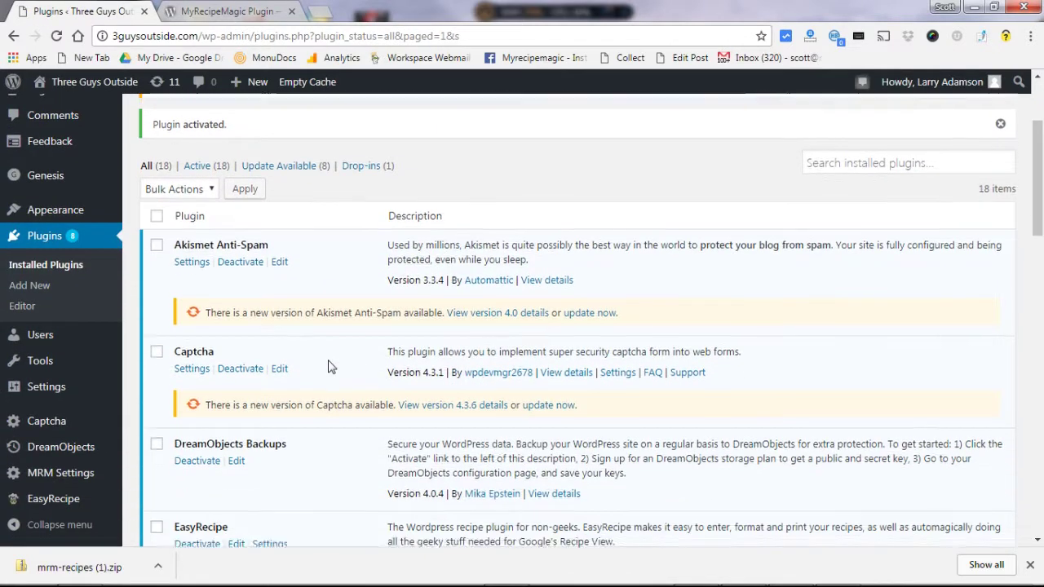
pyautogui.scroll(-2, 330, 367)
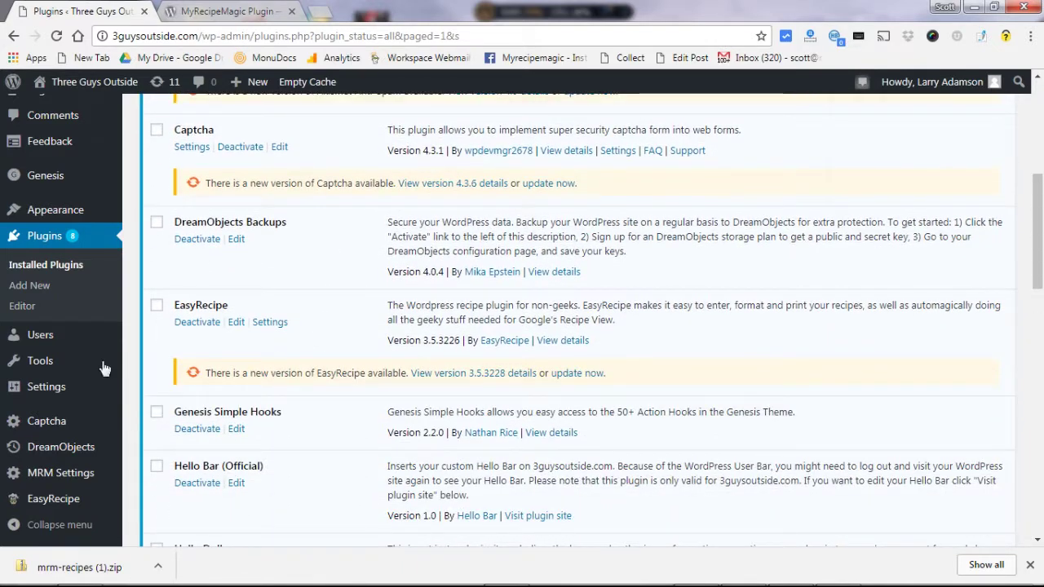
pyautogui.click(61, 479)
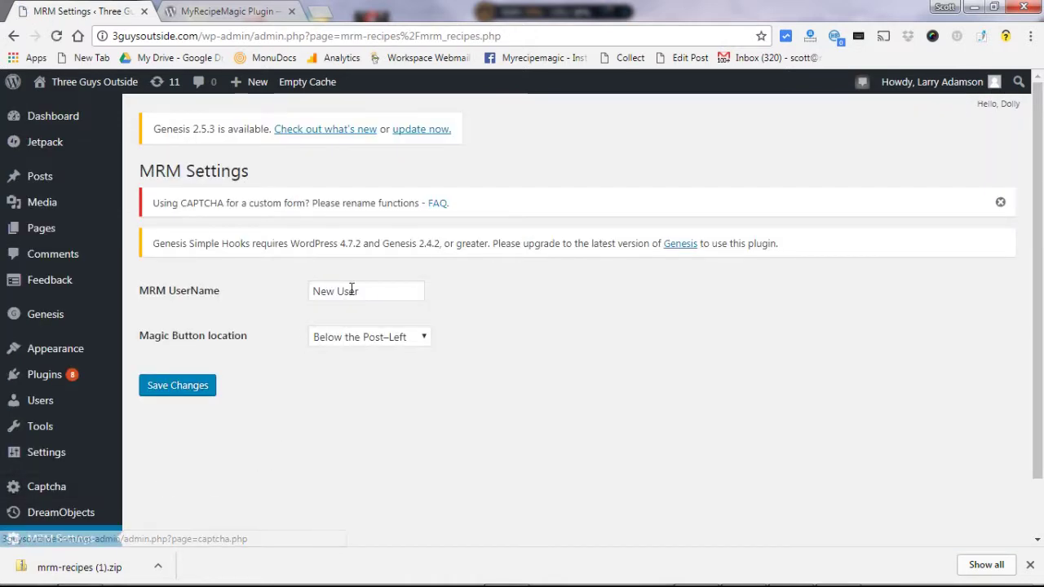
pyautogui.click(372, 289)
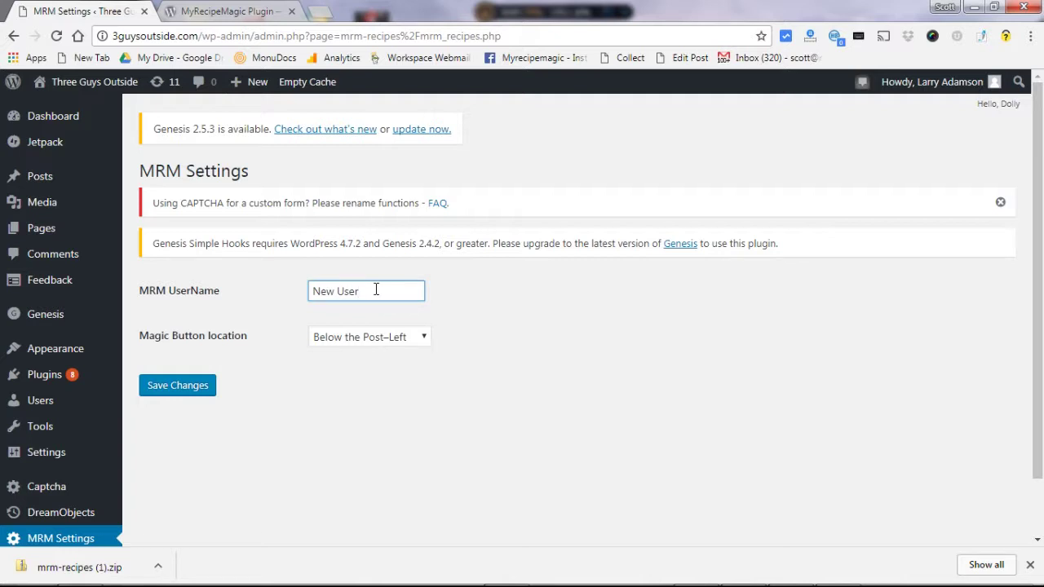
# Return to My Recipe Magic and open My Page to check the account's user name.
pyautogui.click(224, 12)
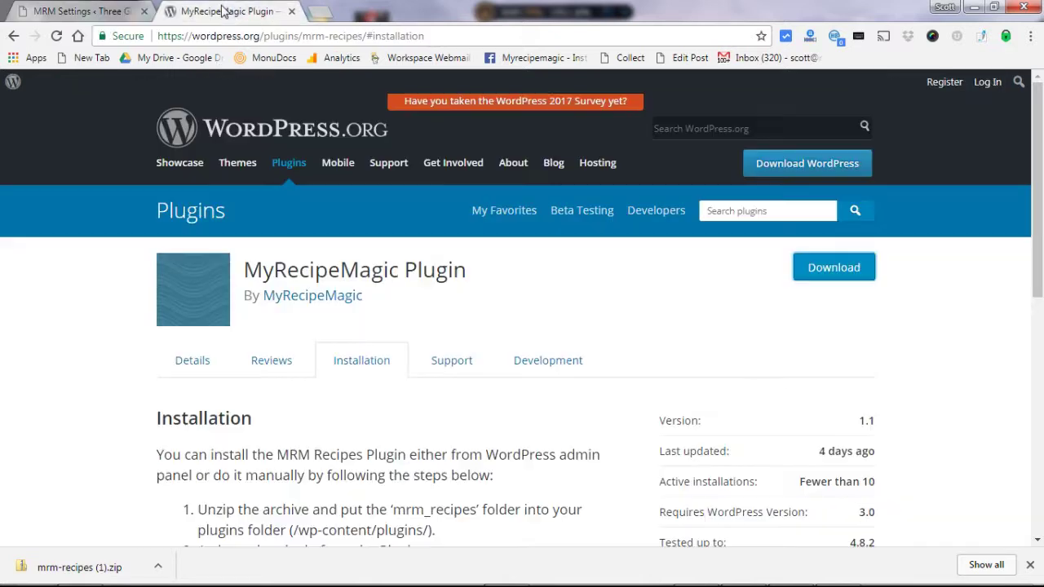
pyautogui.click(13, 37)
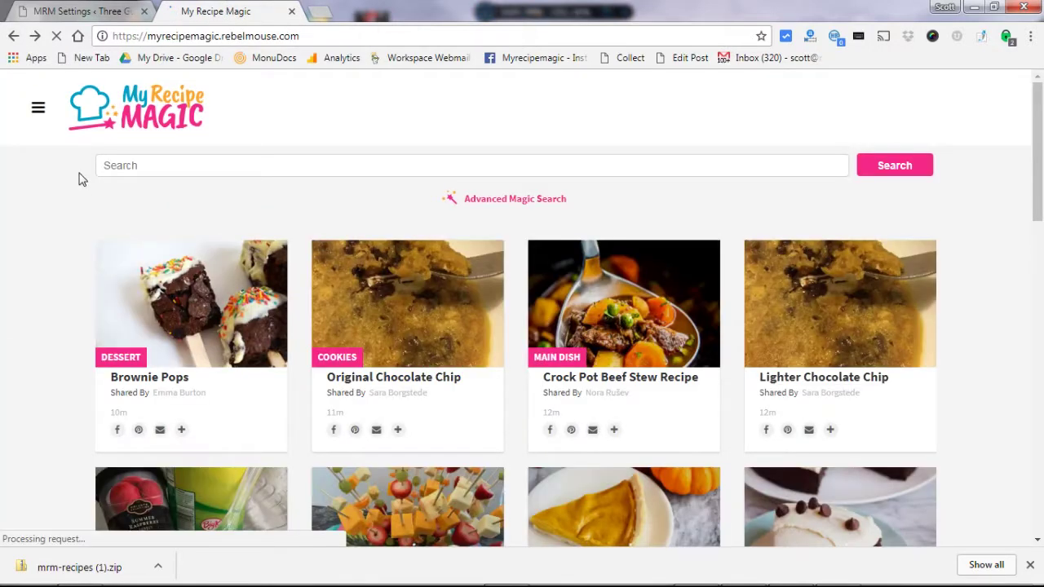
pyautogui.click(38, 109)
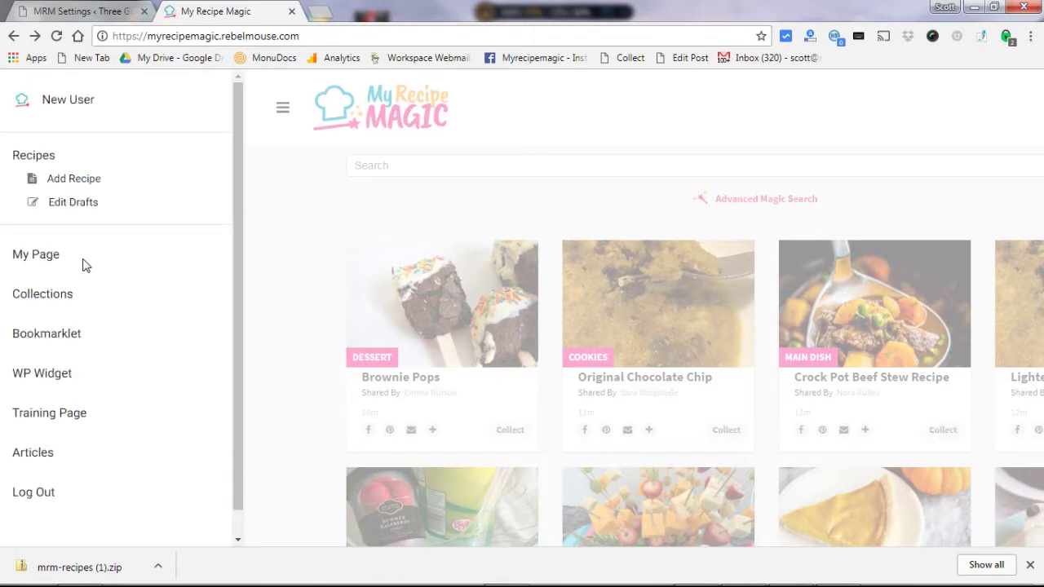
pyautogui.click(45, 259)
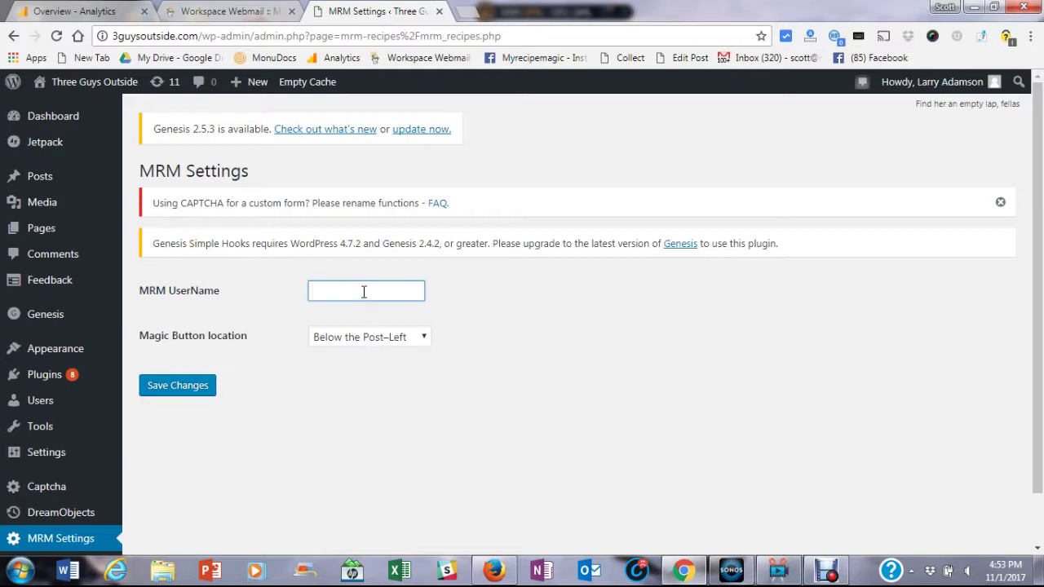
# Set the MRM UserName to New User and save the MRM settings.
pyautogui.write('ew_User')
pyautogui.click(192, 390)
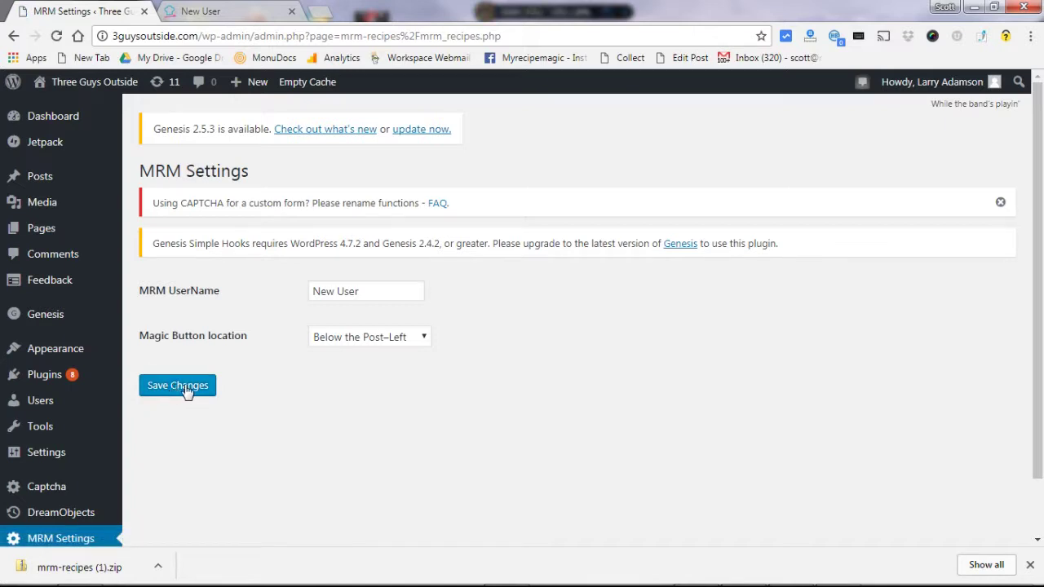
# Start a new WordPress post and locate its Magic Button option for adding the recipe to MRM.
pyautogui.moveTo(111, 382)
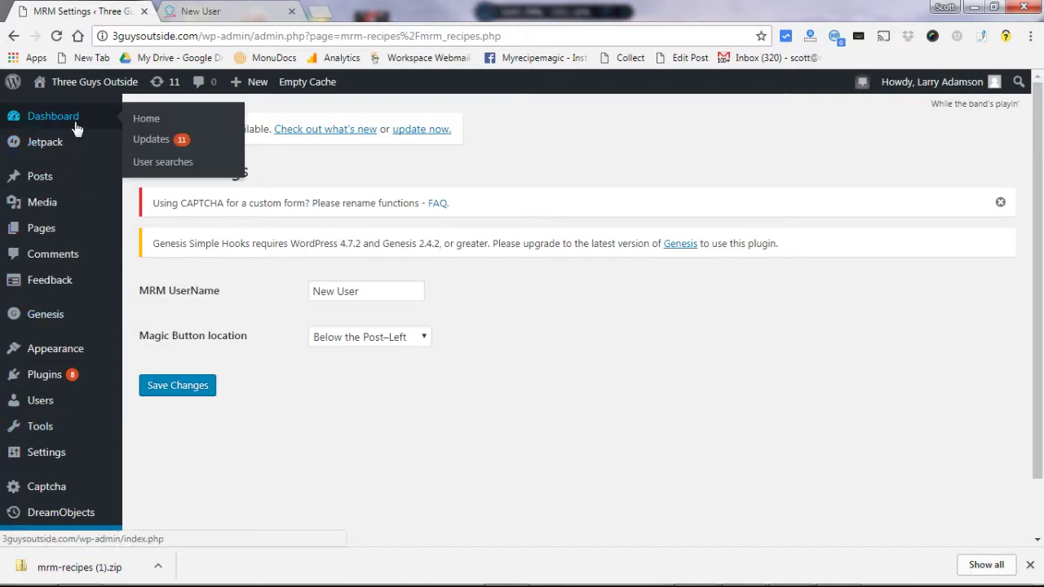
pyautogui.click(46, 184)
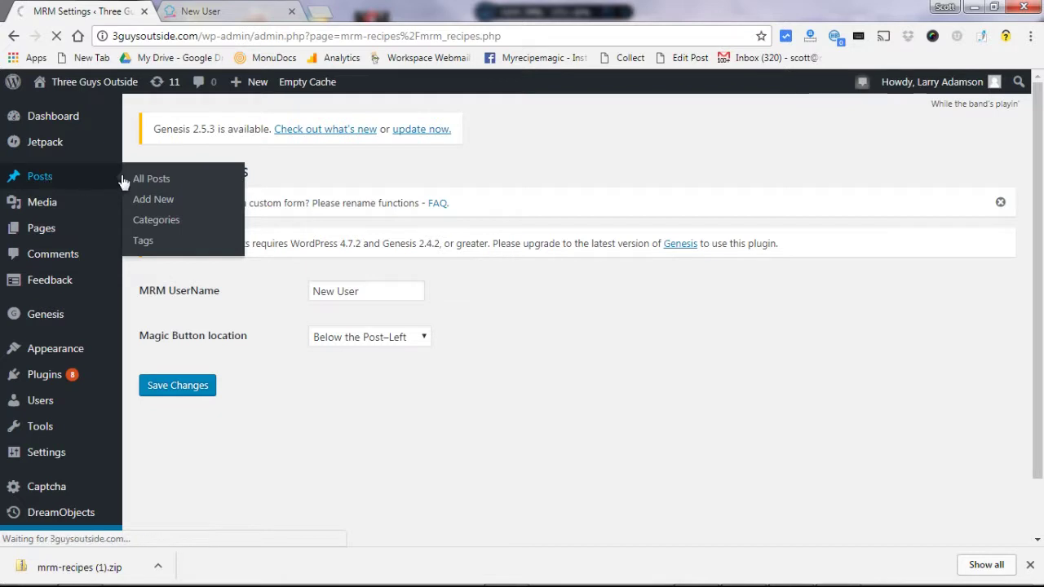
pyautogui.click(158, 204)
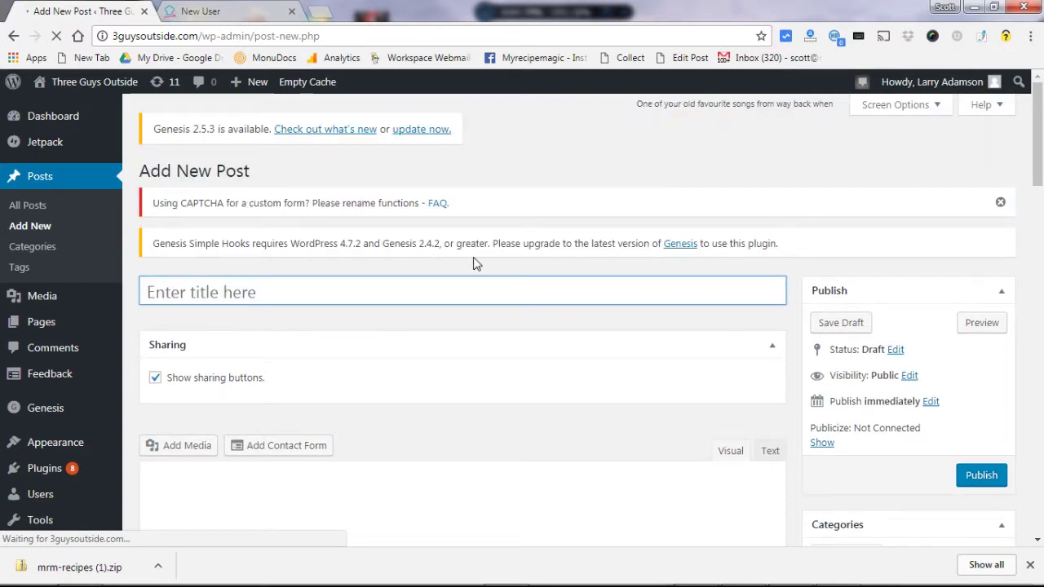
pyautogui.scroll(-15, 560, 291)
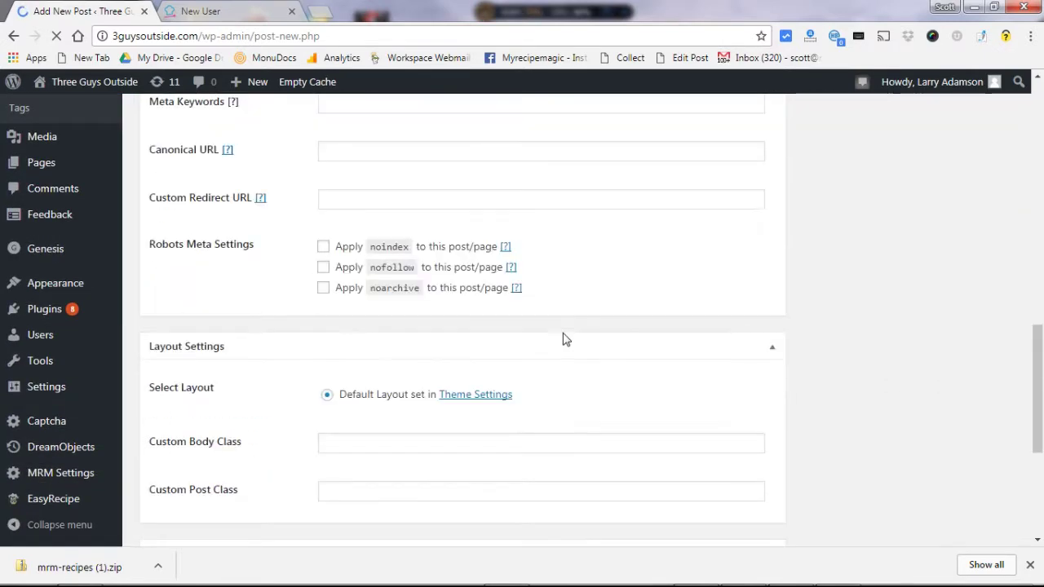
pyautogui.scroll(-4, 563, 336)
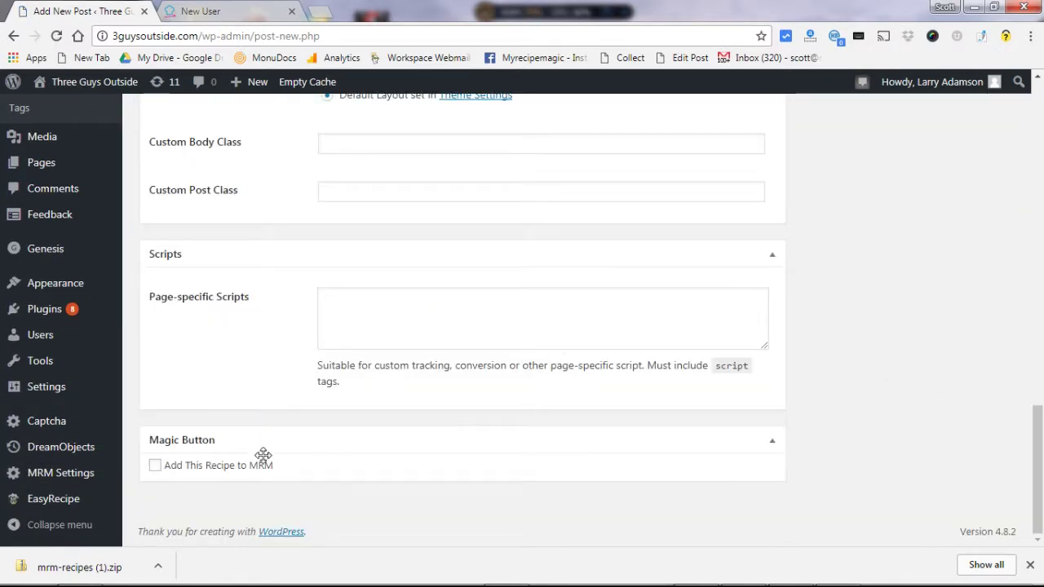
# Enable Add This Recipe to MRM for the new post and return to its publishing options.
pyautogui.click(156, 469)
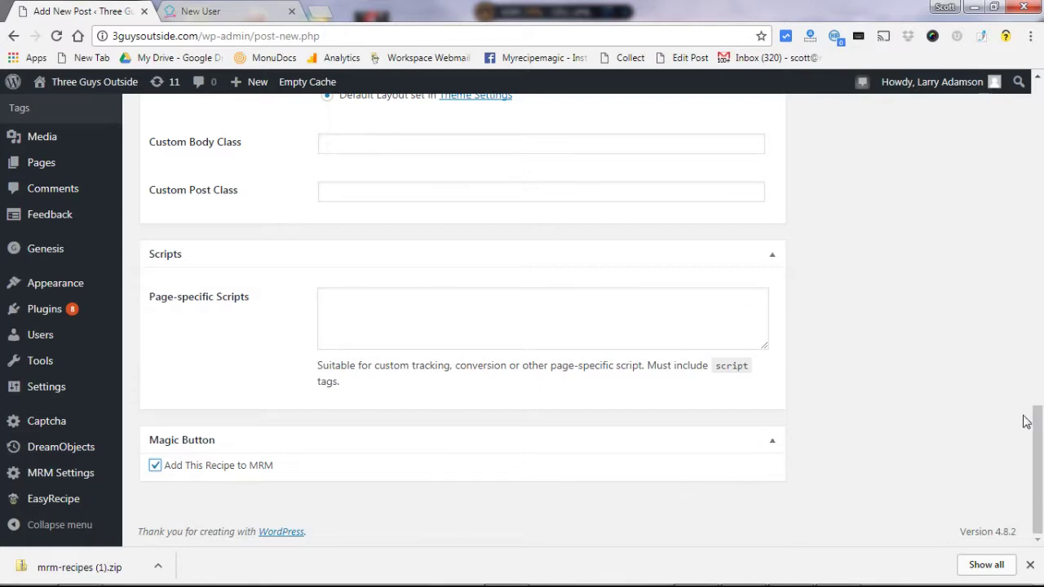
pyautogui.moveTo(1030, 421); pyautogui.dragTo(1030, 157)
pyautogui.scroll(-1, 1012, 204)
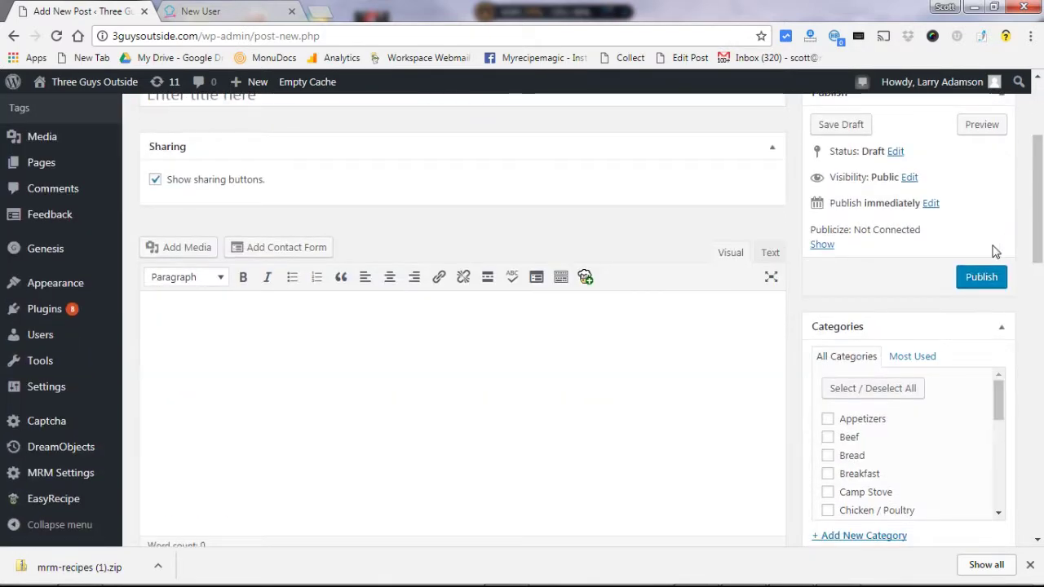
# Switch to the My Recipe Magic user page and look through its collections and recipes.
pyautogui.click(229, 17)
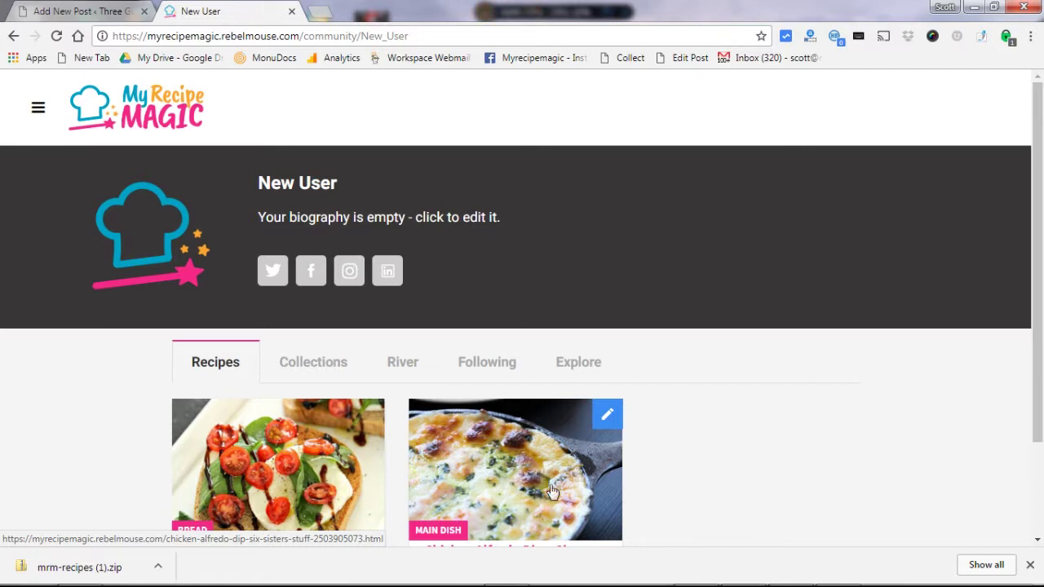
pyautogui.click(315, 369)
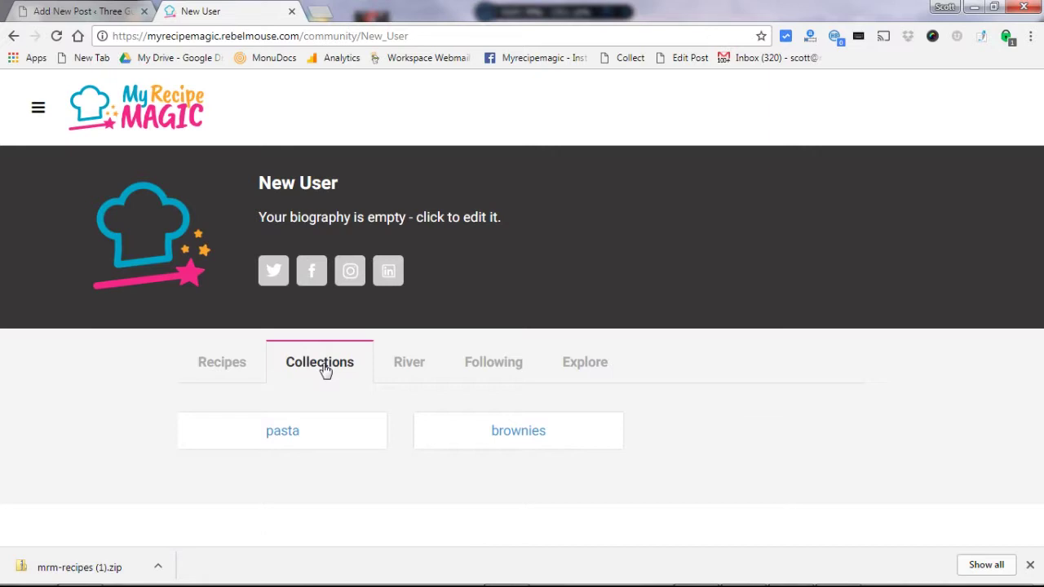
pyautogui.click(226, 368)
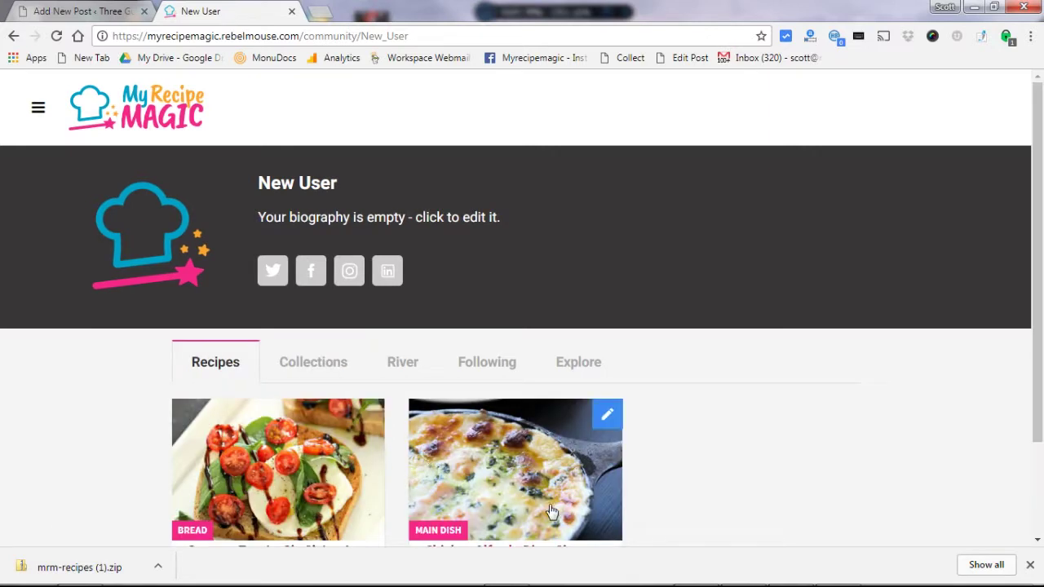
# Check which collection the Chicken Alfredo Dip recipe is assigned to, leaving the selection as it is.
pyautogui.scroll(-2, 592, 541)
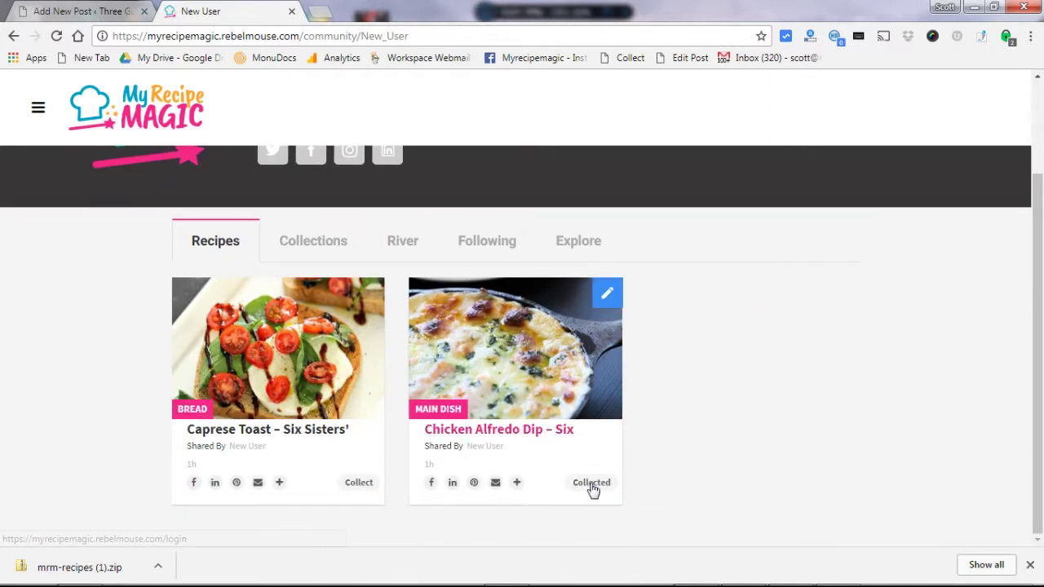
pyautogui.click(591, 484)
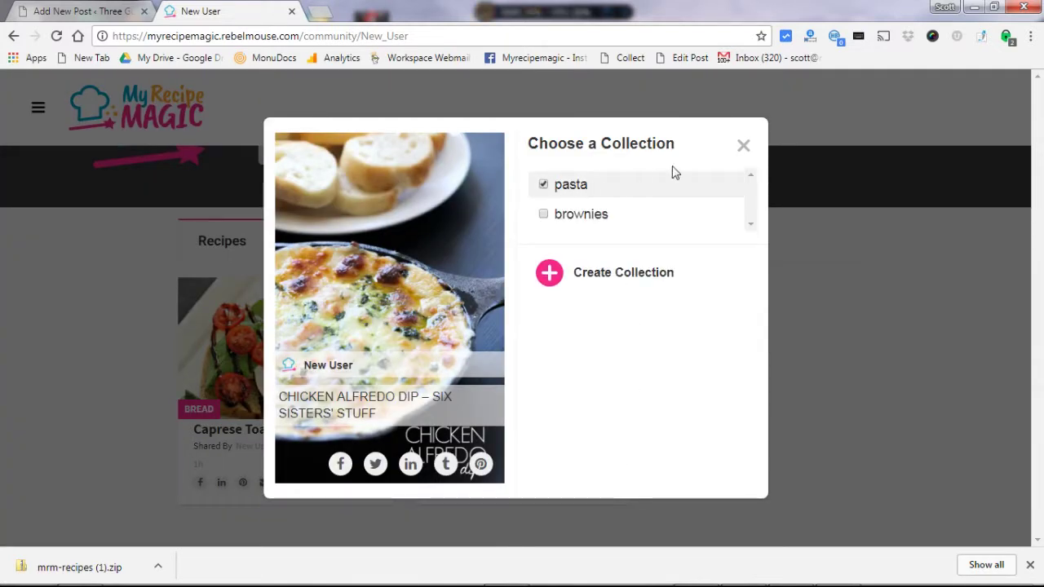
pyautogui.click(745, 147)
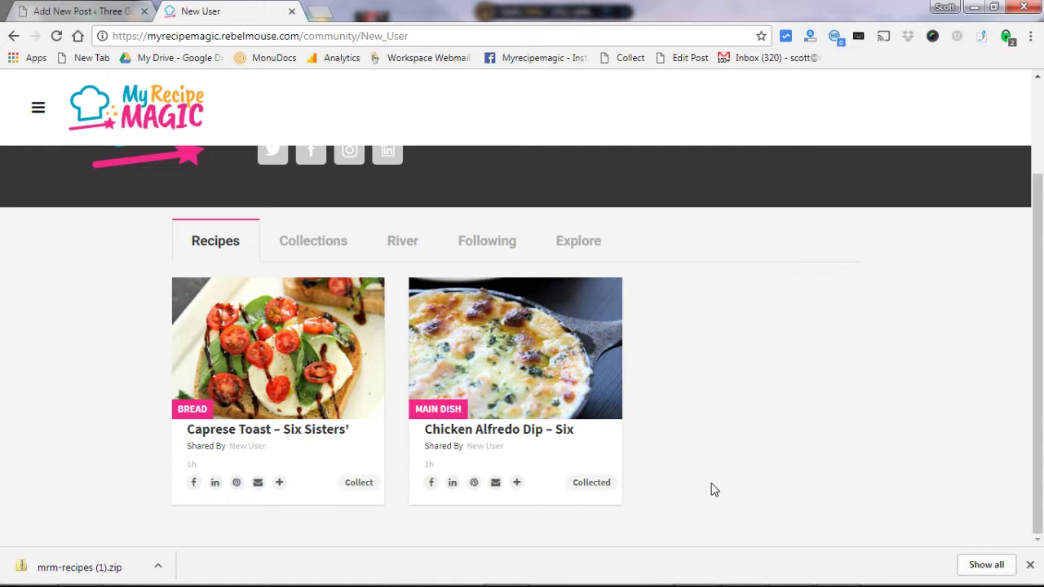
# Open the Chicken Alfredo Dip recipe for editing and display its Channels tag settings.
pyautogui.moveTo(610, 295)
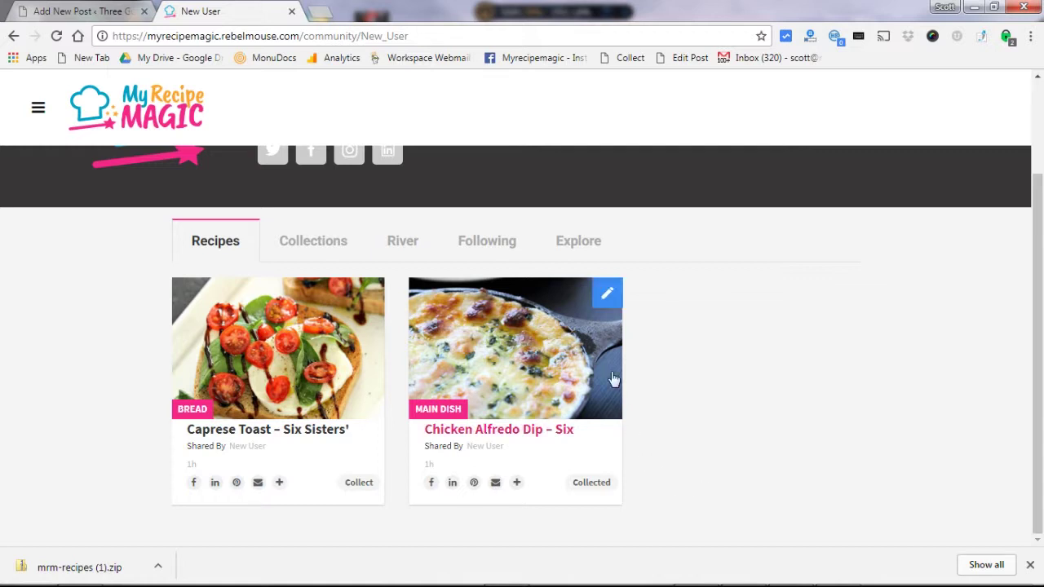
pyautogui.click(609, 295)
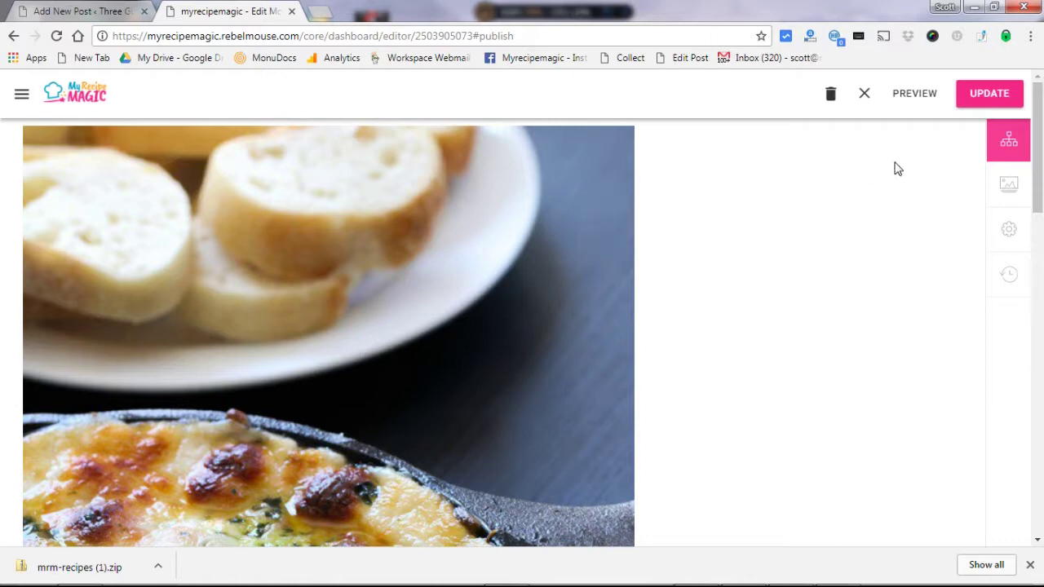
pyautogui.click(1009, 145)
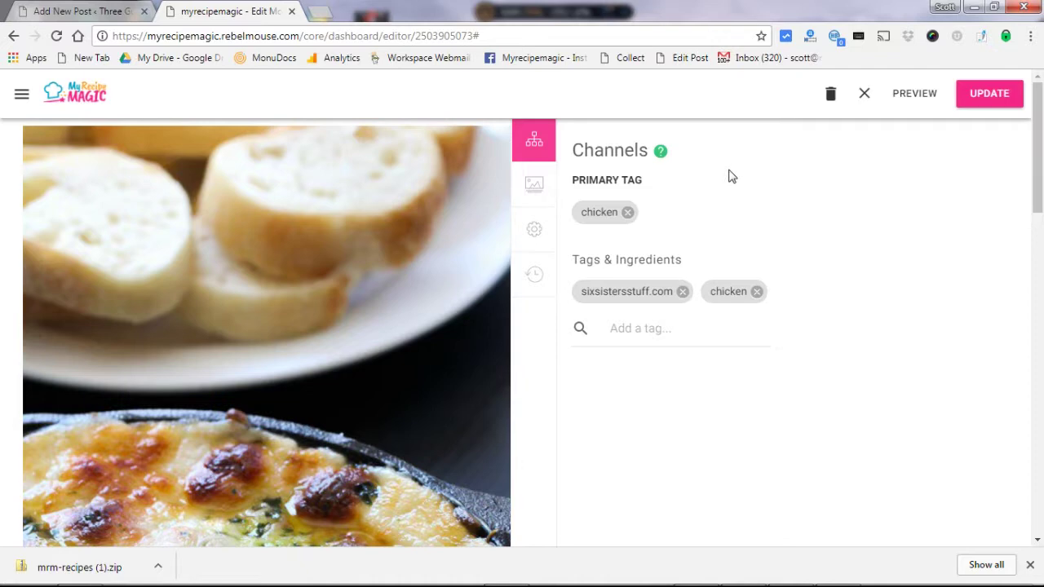
# Enter the tags pasta and snack under Tags & Ingredients and update the recipe.
pyautogui.click(623, 330)
pyautogui.write('pa')
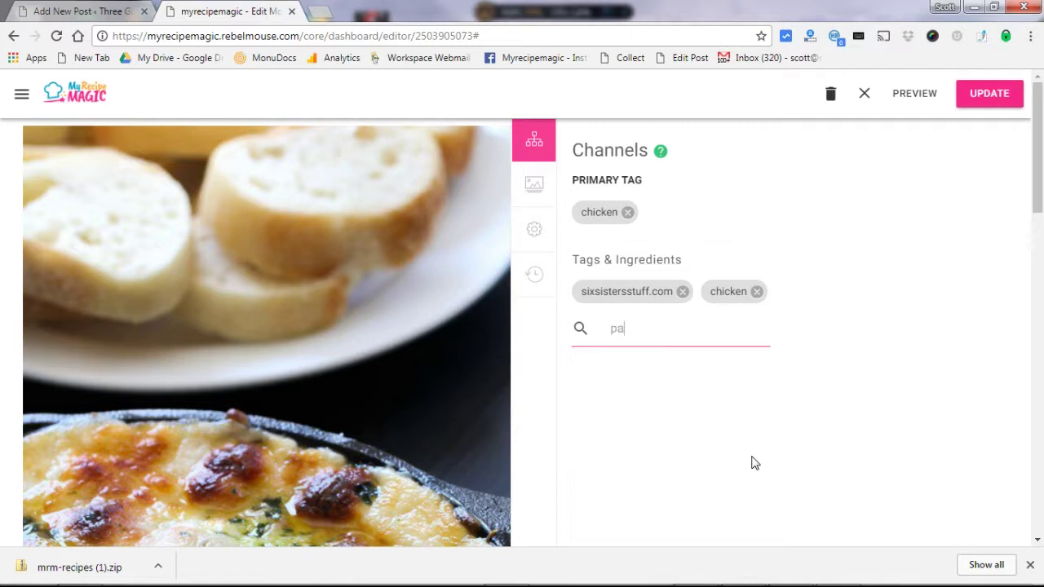
pyautogui.write('sta, ')
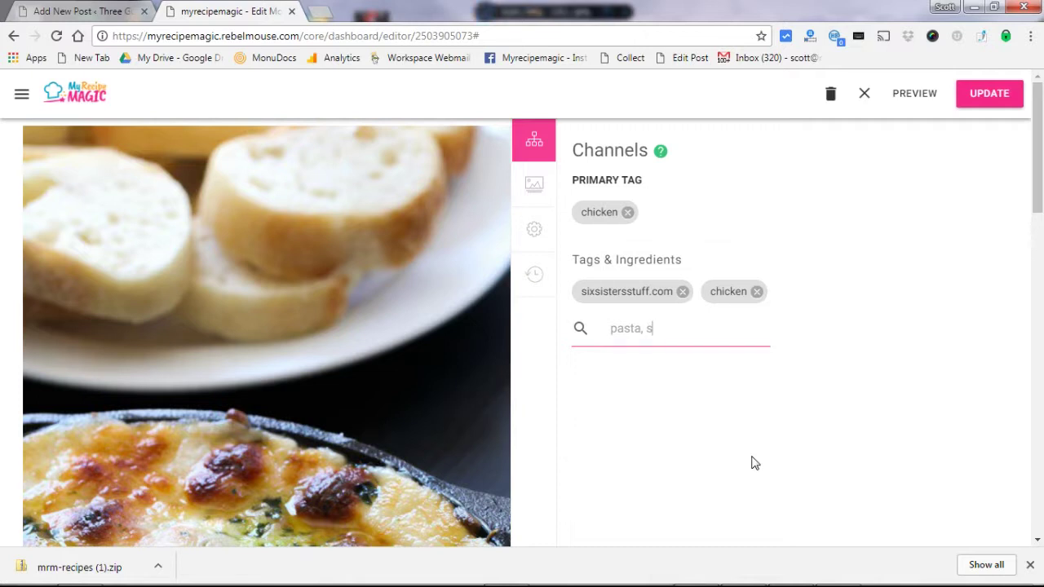
pyautogui.write('snack')
pyautogui.click(987, 97)
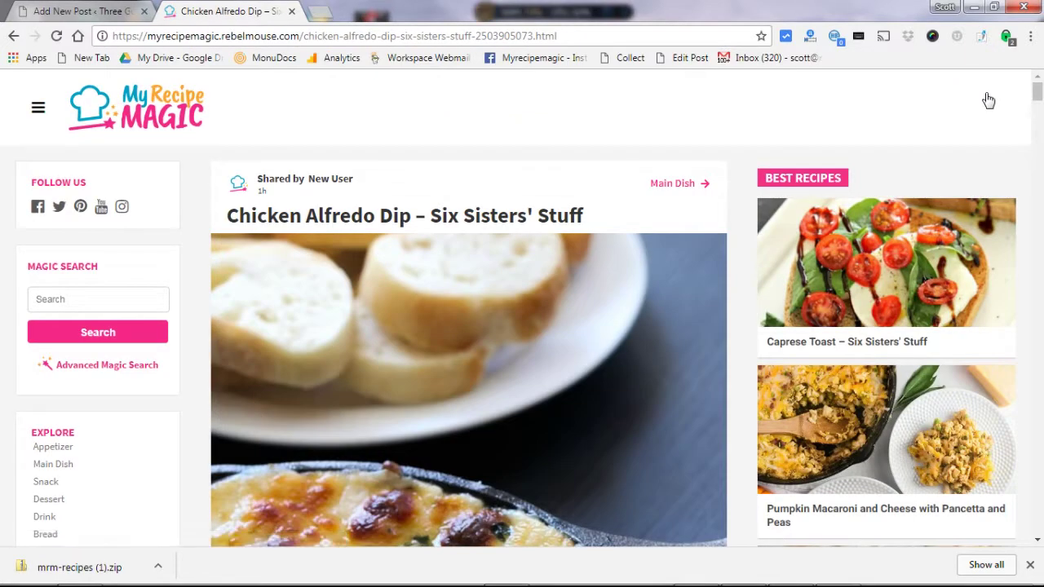
# Start a new recipe in My Recipe Magic and review its ingredient, direction, serving and cooking time fields.
pyautogui.scroll(-4, 729, 209)
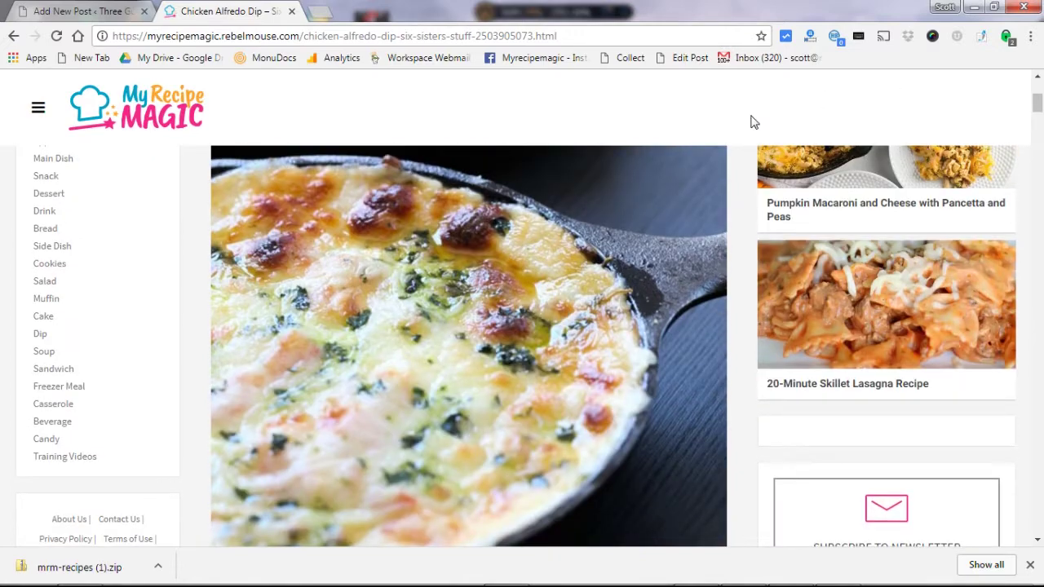
pyautogui.scroll(-2, 734, 126)
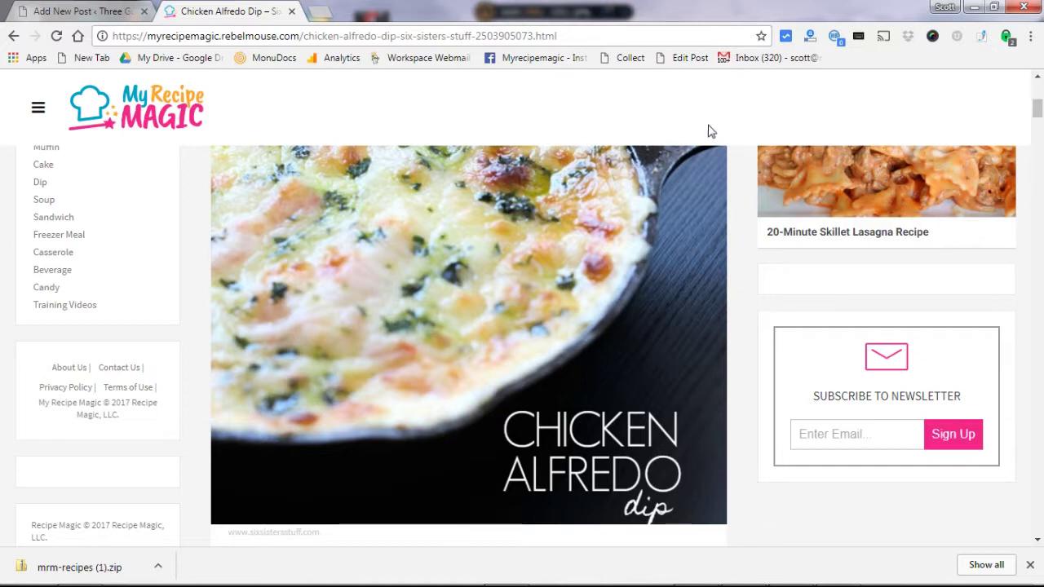
pyautogui.scroll(3, 206, 165)
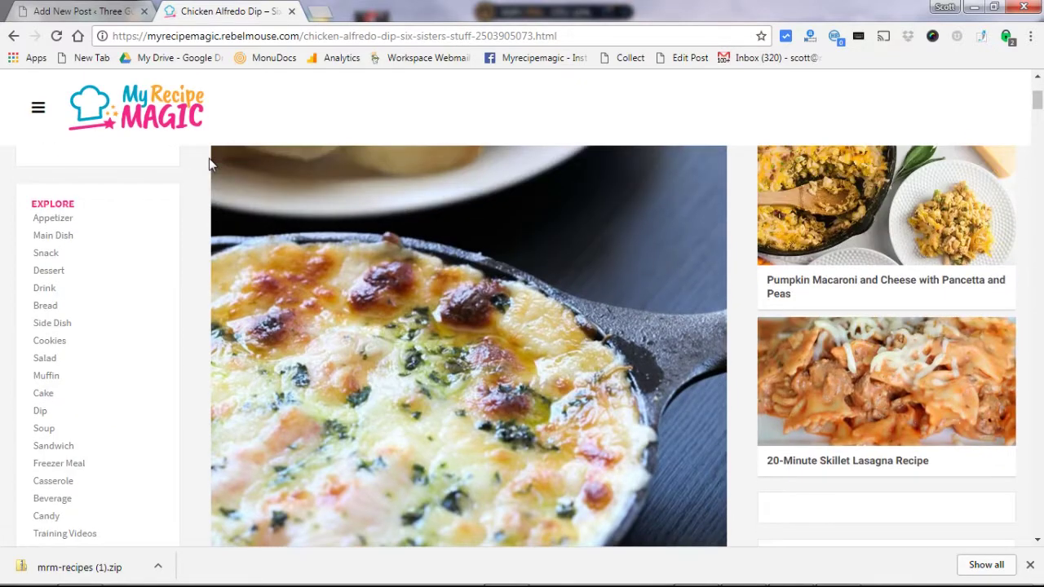
pyautogui.click(36, 111)
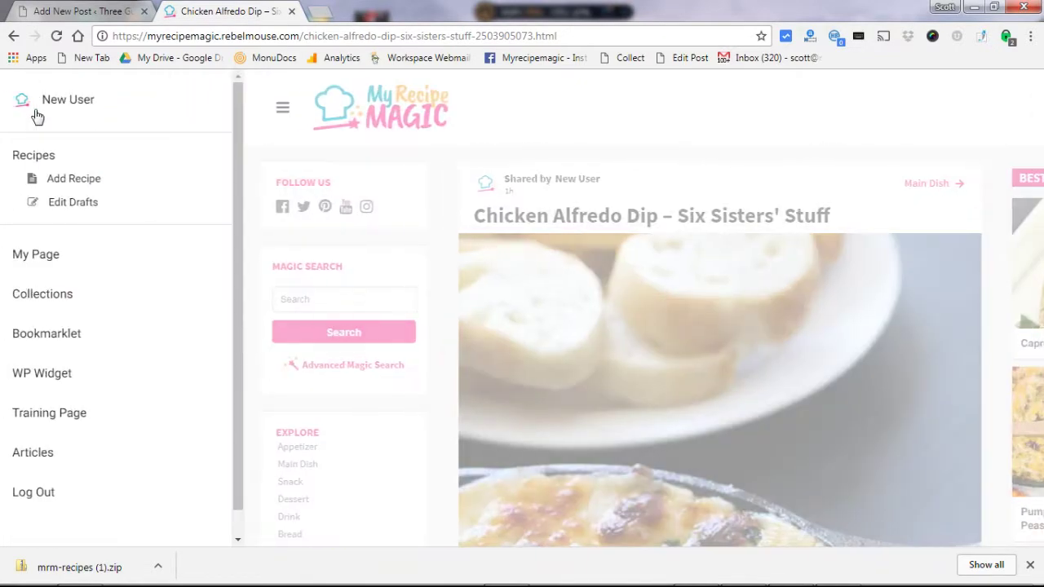
pyautogui.click(64, 181)
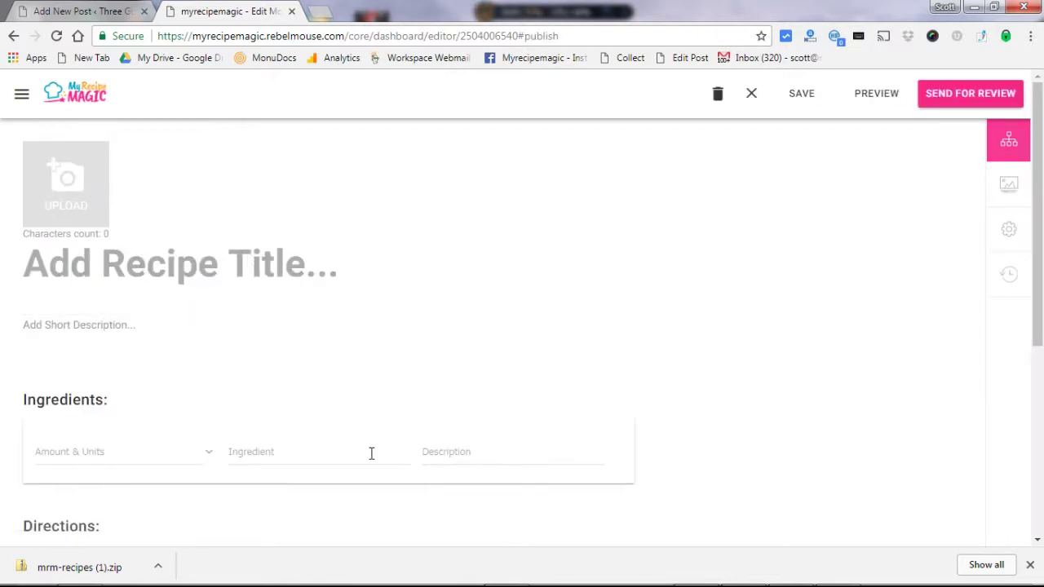
pyautogui.scroll(-3, 439, 487)
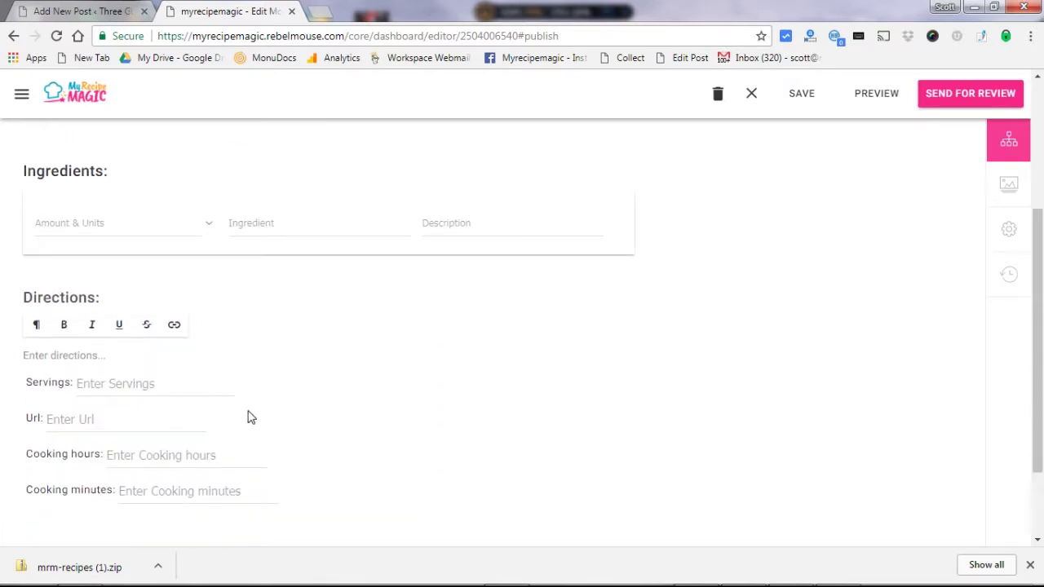